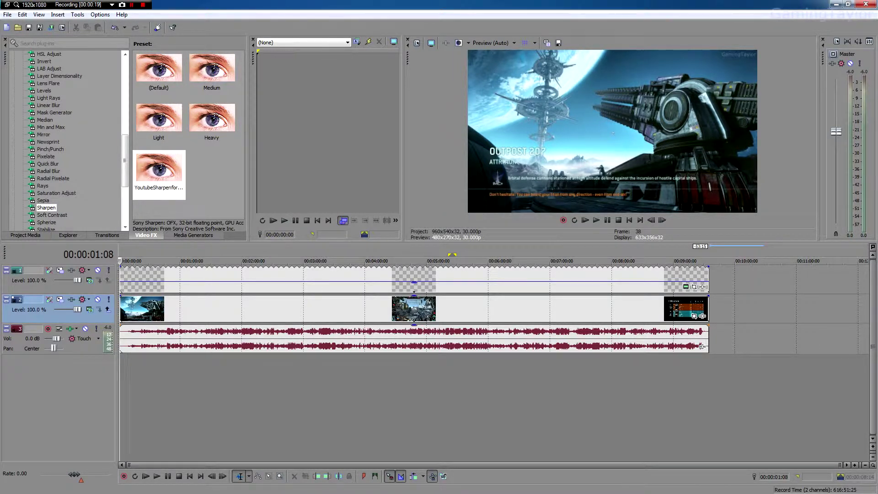
# Move the playhead to 00:00:36:01 in the gameplay footage and set the preview quality to Best (Full)
pyautogui.click(196, 370)
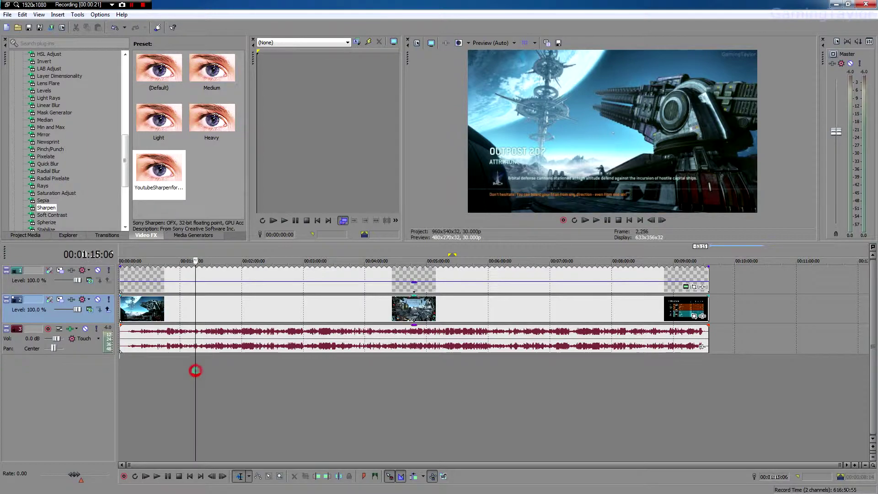
pyautogui.moveTo(195, 381); pyautogui.dragTo(383, 380)
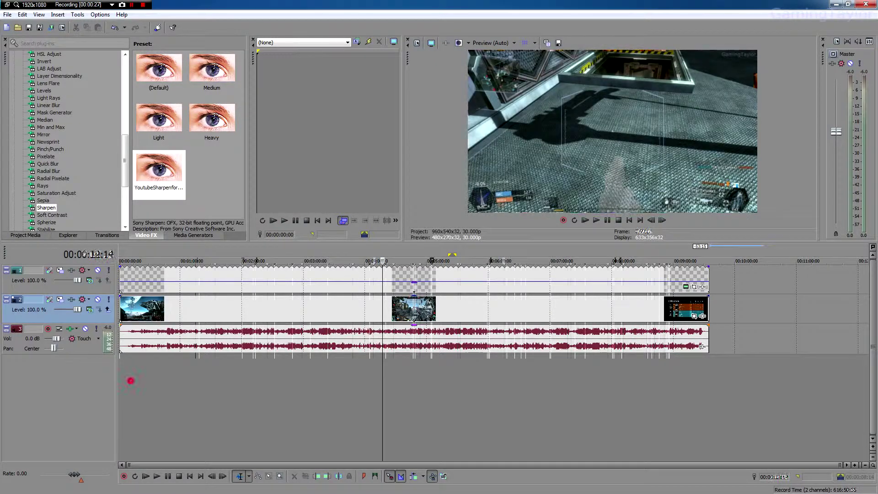
pyautogui.moveTo(131, 381); pyautogui.dragTo(156, 379)
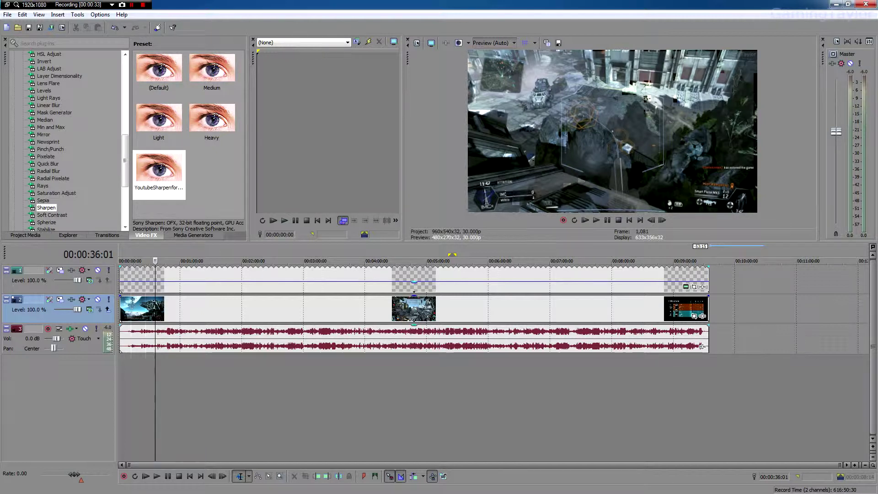
pyautogui.click(495, 41)
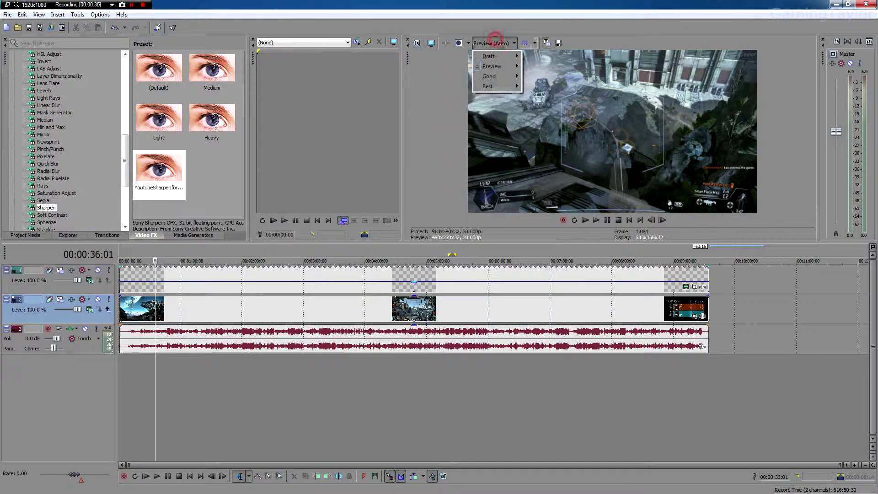
pyautogui.moveTo(489, 86)
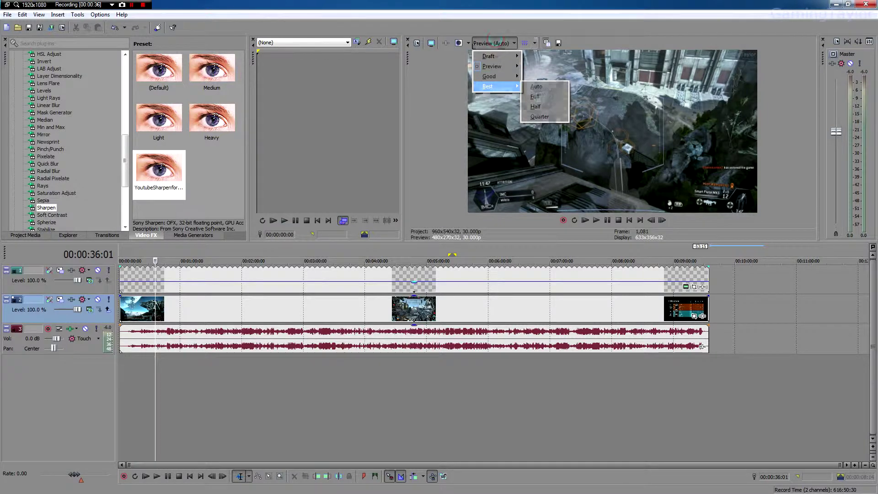
pyautogui.click(543, 96)
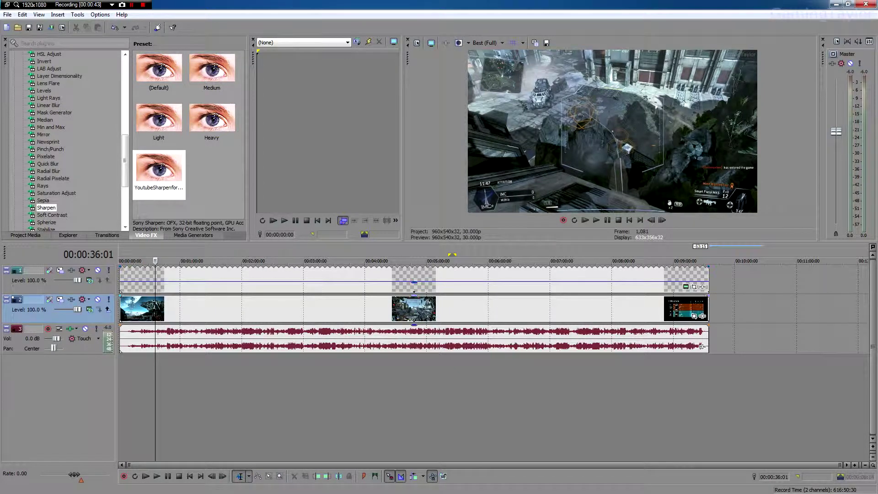
# Set the gameplay video event on track 2 to Disable Resample and switch off Maintain Aspect Ratio
pyautogui.rightClick(316, 306)
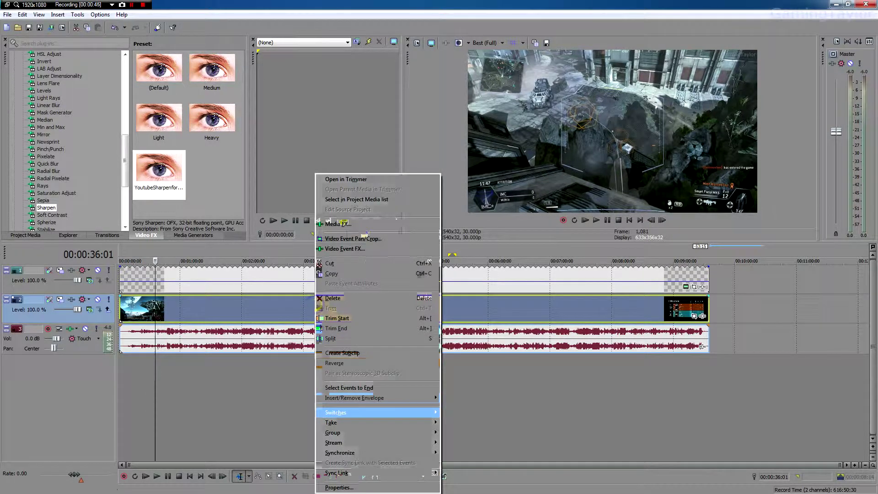
pyautogui.moveTo(336, 412)
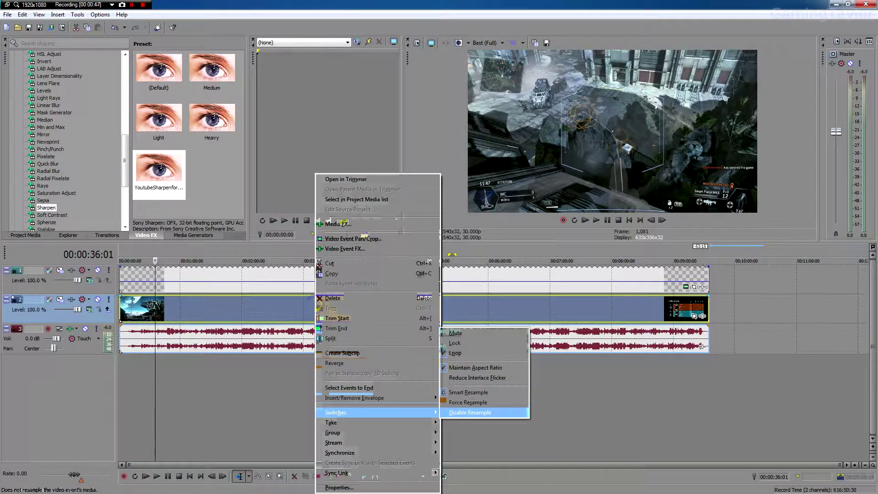
pyautogui.click(471, 412)
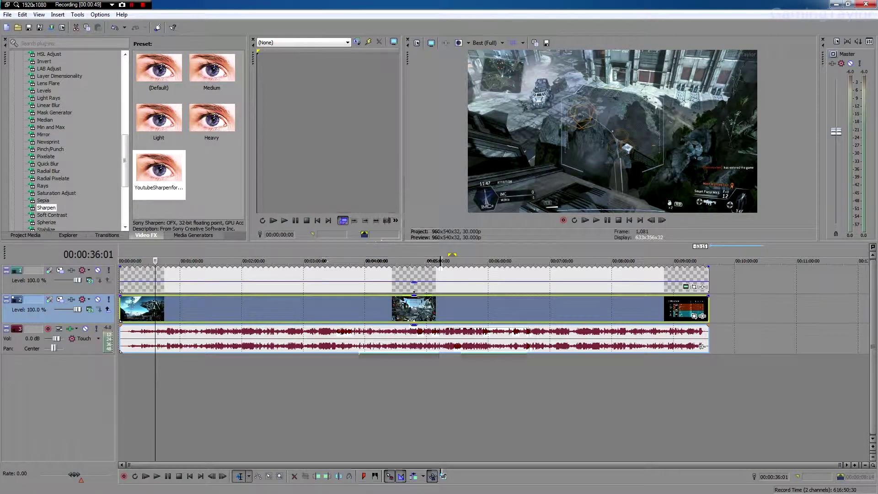
pyautogui.rightClick(323, 309)
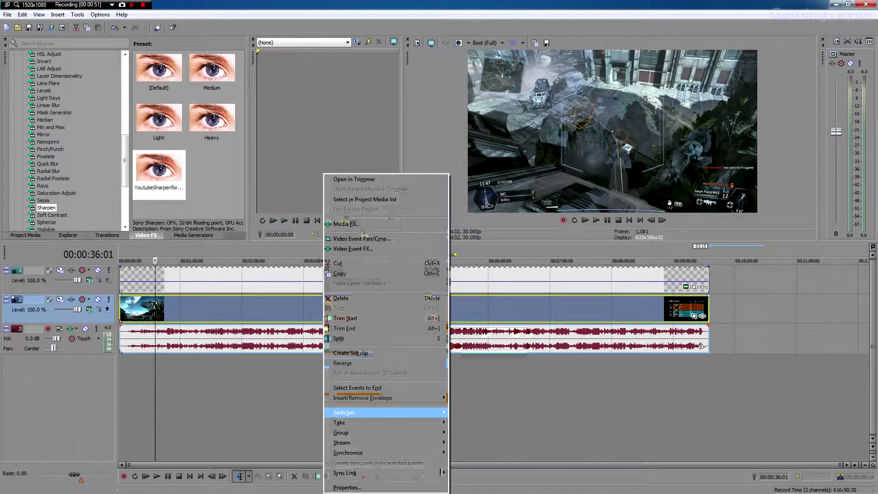
pyautogui.moveTo(343, 412)
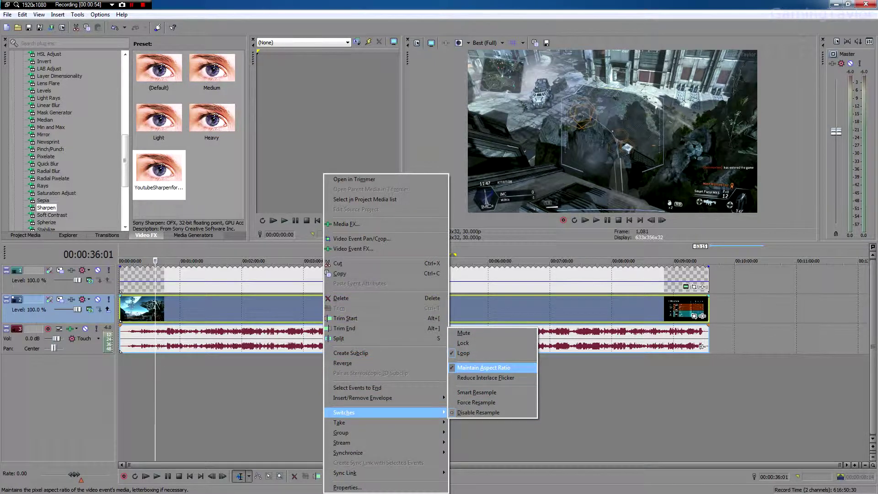
pyautogui.click(475, 368)
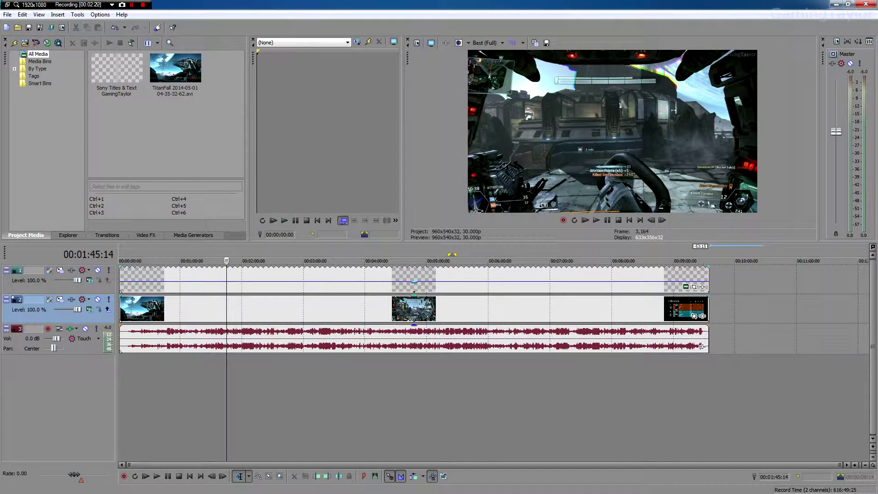
# Apply the Sharpen effect with the YoutubeSharpen preset to the gameplay video event
pyautogui.click(146, 235)
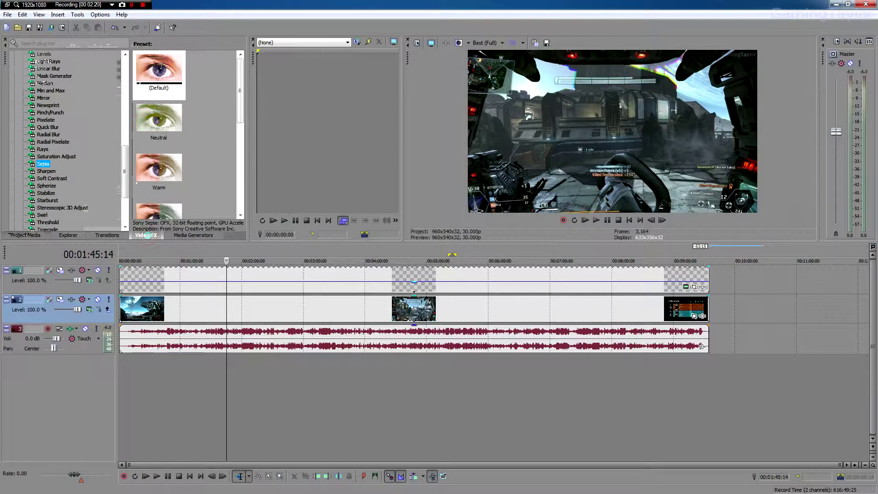
pyautogui.scroll(7, 124, 160)
pyautogui.scroll(-7, 123, 160)
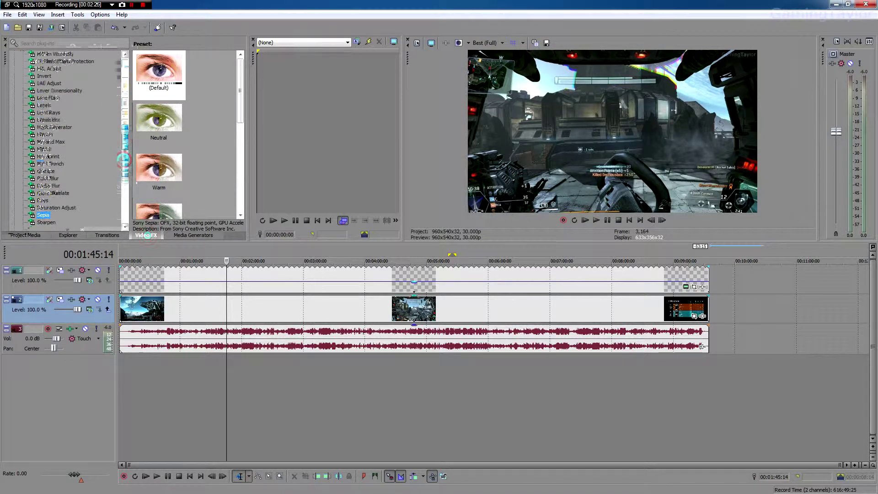
pyautogui.click(46, 178)
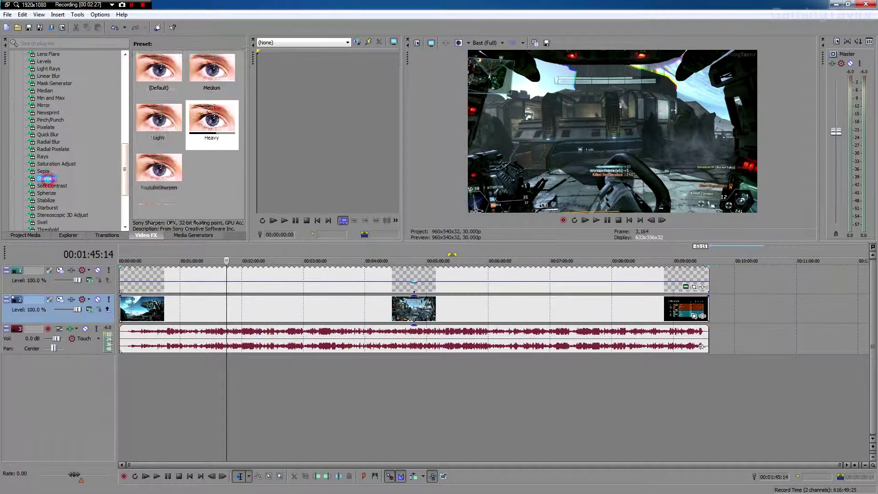
pyautogui.click(160, 169)
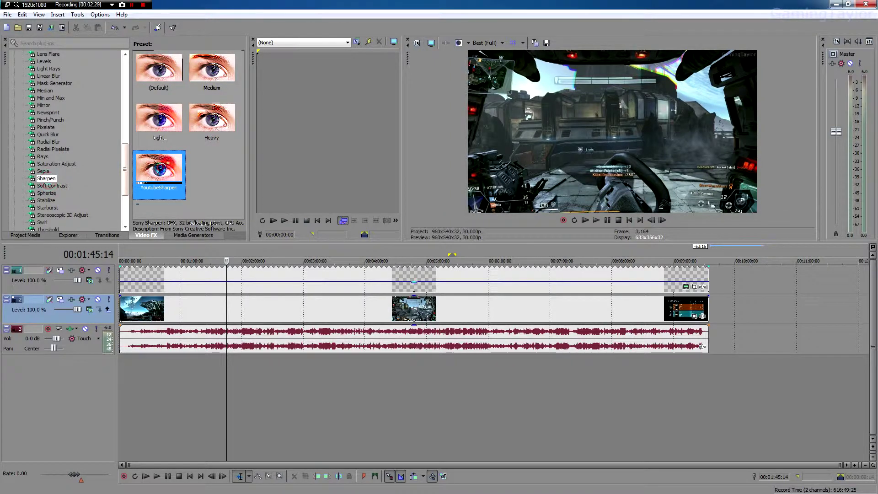
pyautogui.moveTo(159, 169); pyautogui.dragTo(192, 308)
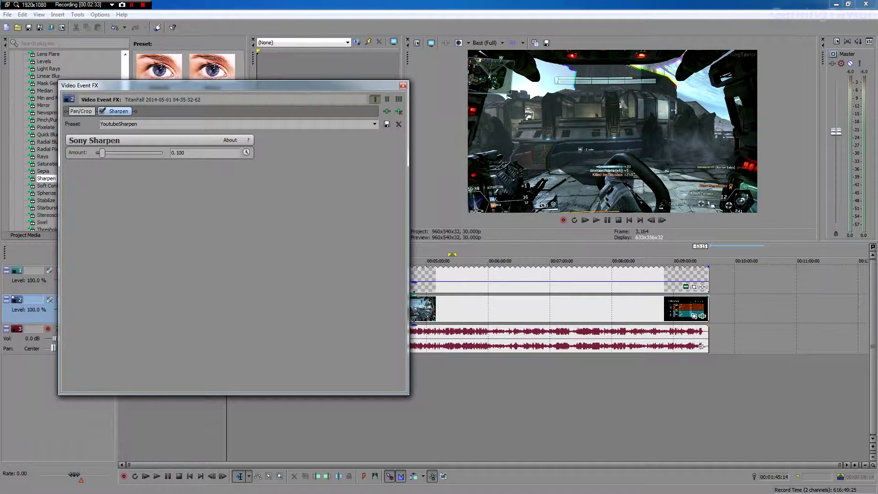
# Check the Sharpen amount and compare the preview with the effect off and on, leaving it enabled and closing its settings
pyautogui.moveTo(257, 86)
pyautogui.mouseDown()
pyautogui.moveTo(263, 114)
pyautogui.moveTo(250, 74)
pyautogui.mouseUp()
pyautogui.click(181, 140)
pyautogui.doubleClick(178, 140)
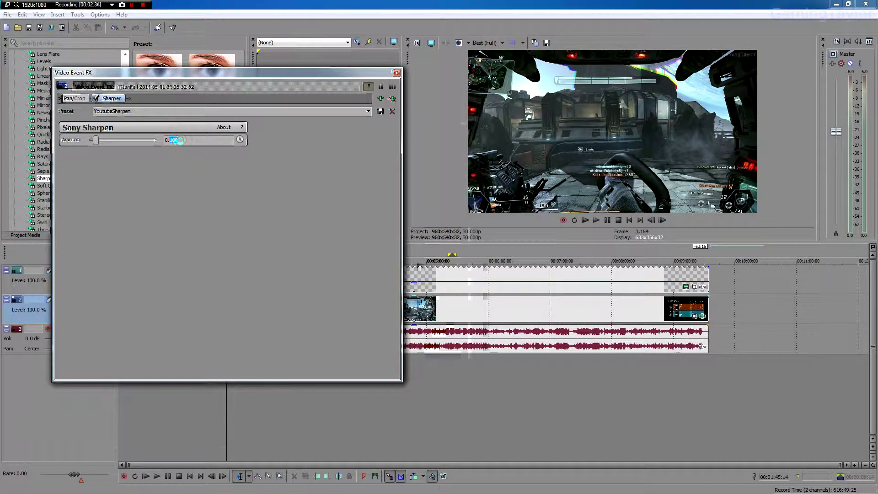
pyautogui.click(181, 141)
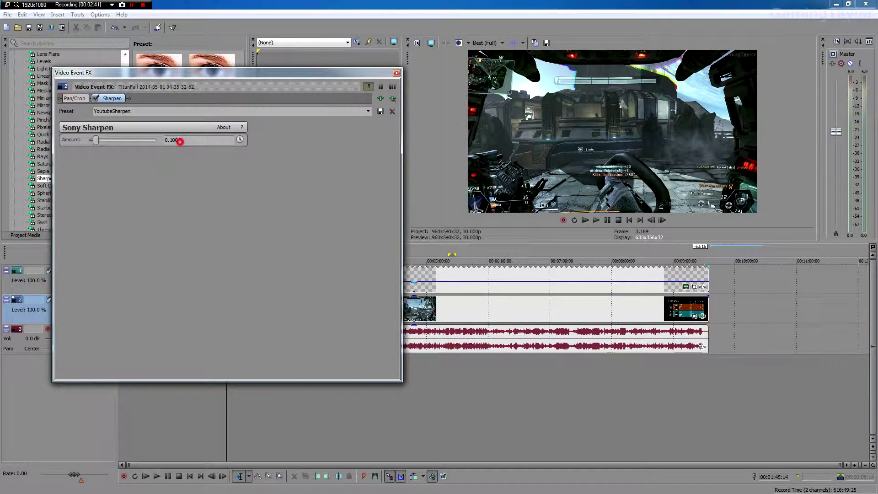
pyautogui.moveTo(181, 141); pyautogui.dragTo(177, 140)
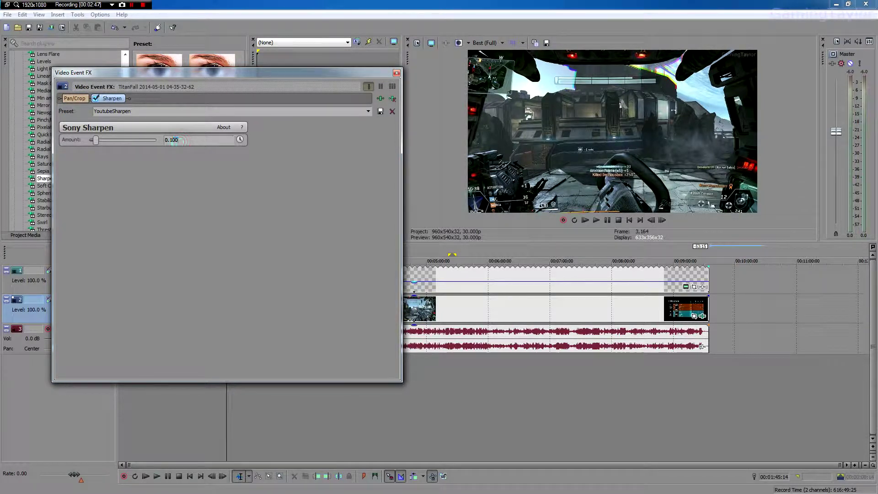
pyautogui.click(95, 98)
pyautogui.click(95, 98)
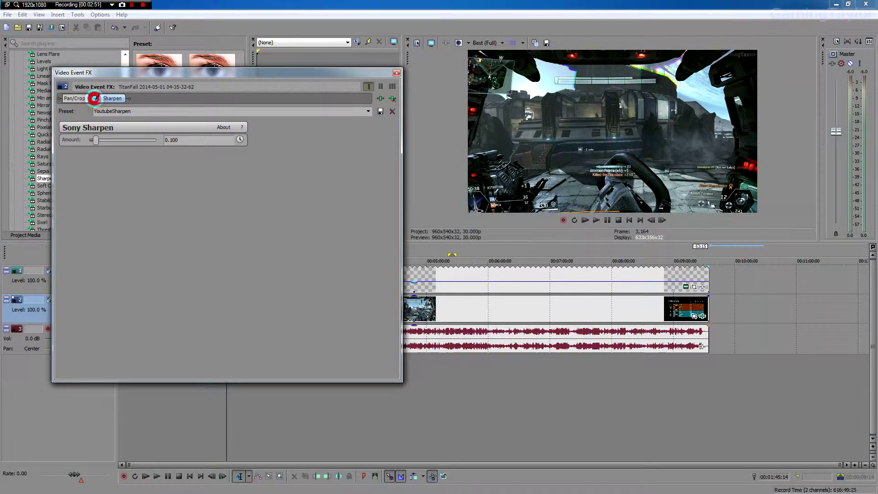
pyautogui.click(95, 98)
pyautogui.click(95, 99)
pyautogui.click(95, 98)
pyautogui.click(94, 99)
pyautogui.click(95, 98)
pyautogui.click(95, 98)
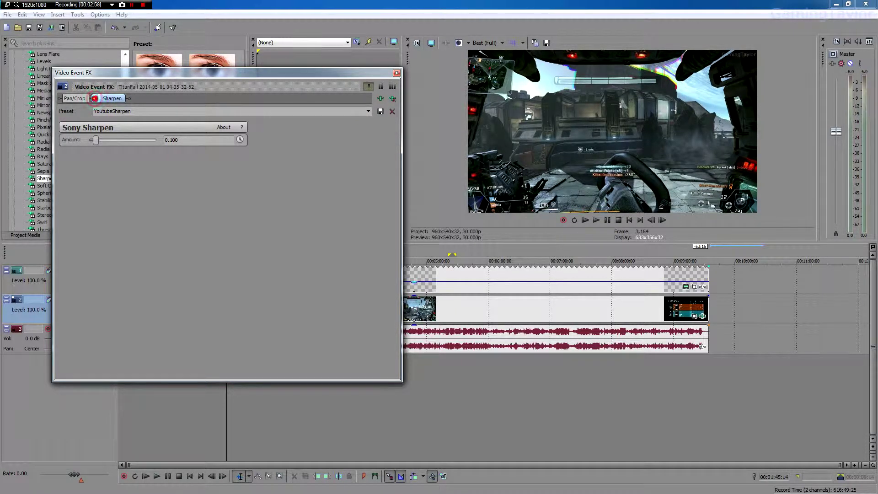
pyautogui.click(95, 99)
pyautogui.click(396, 73)
# Apply the Color Corrector effect with the YouTubeGameColorPop preset to the gameplay video event
pyautogui.click(123, 151)
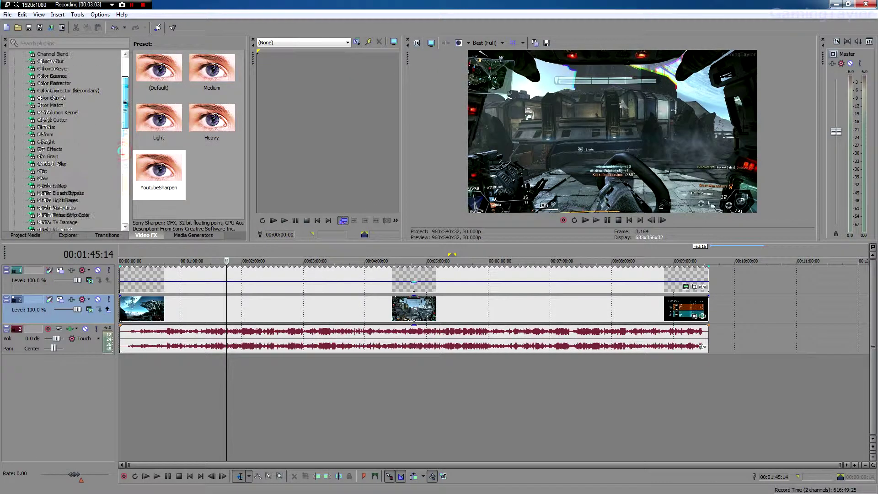
pyautogui.click(68, 83)
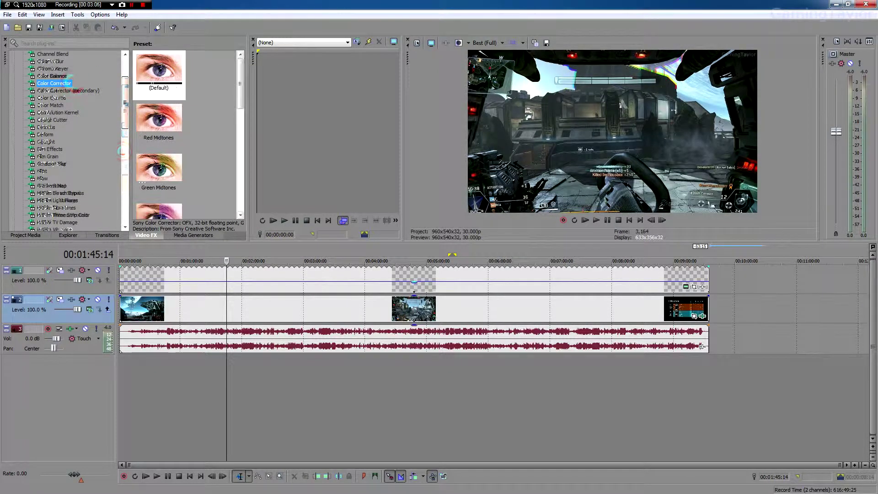
pyautogui.click(238, 93)
pyautogui.click(151, 166)
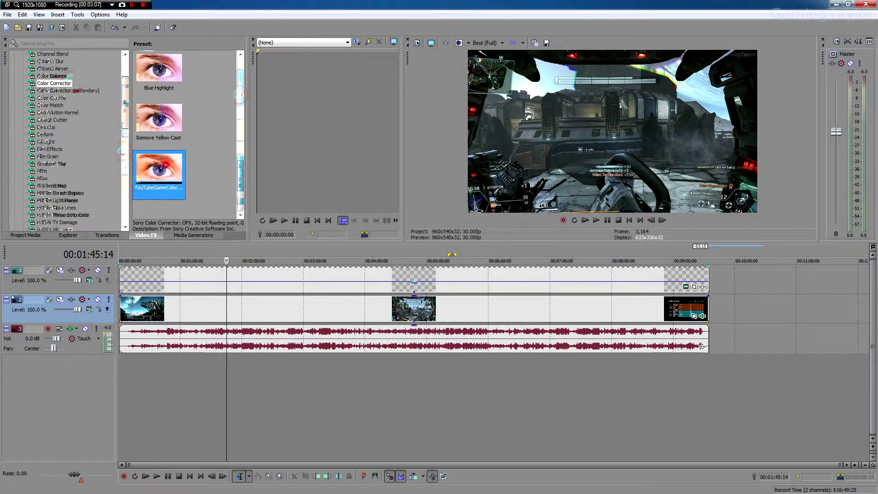
pyautogui.moveTo(165, 166); pyautogui.dragTo(142, 309)
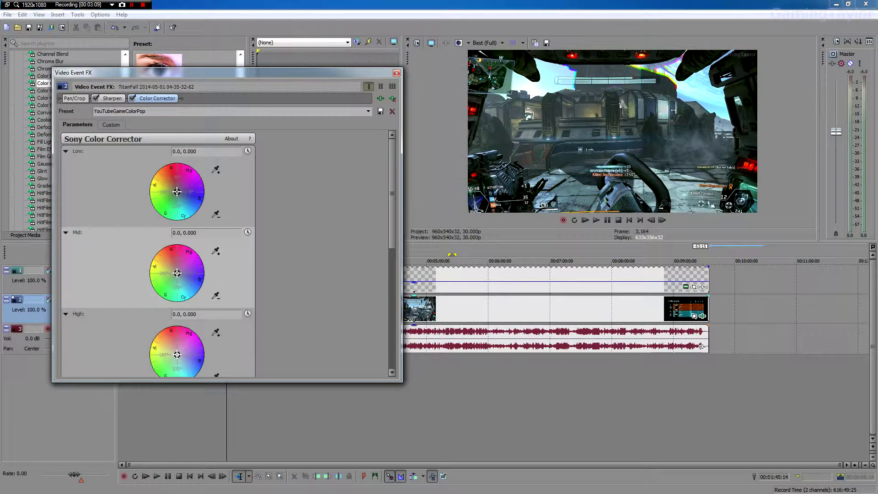
# Check the Color Corrector's saturation and gamma and compare the preview with the effect off and on, leaving it enabled and closing its settings
pyautogui.click(391, 169)
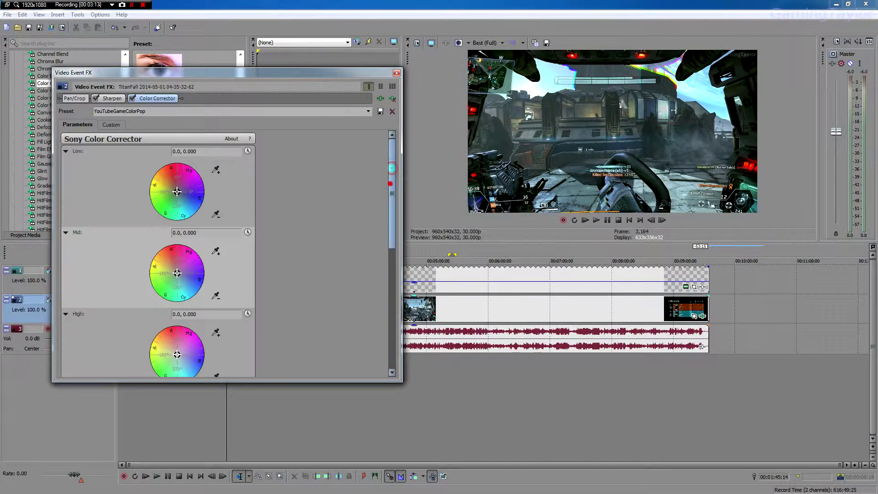
pyautogui.scroll(-3, 392, 168)
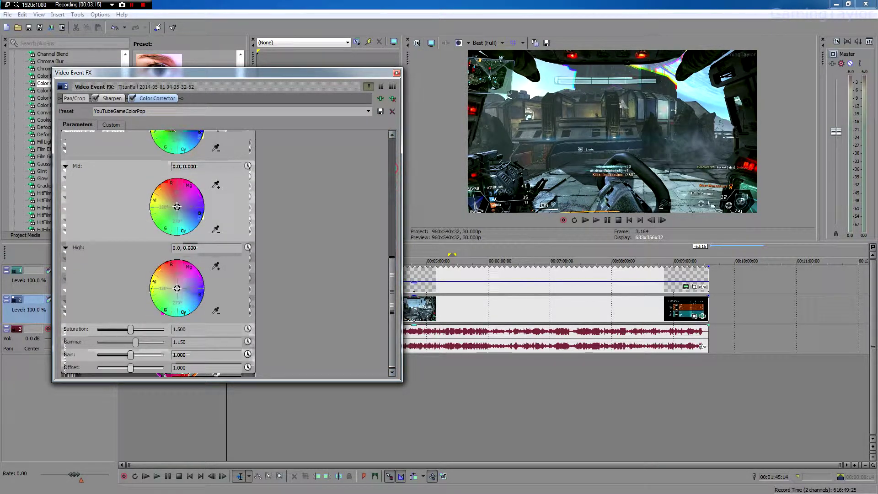
pyautogui.click(191, 328)
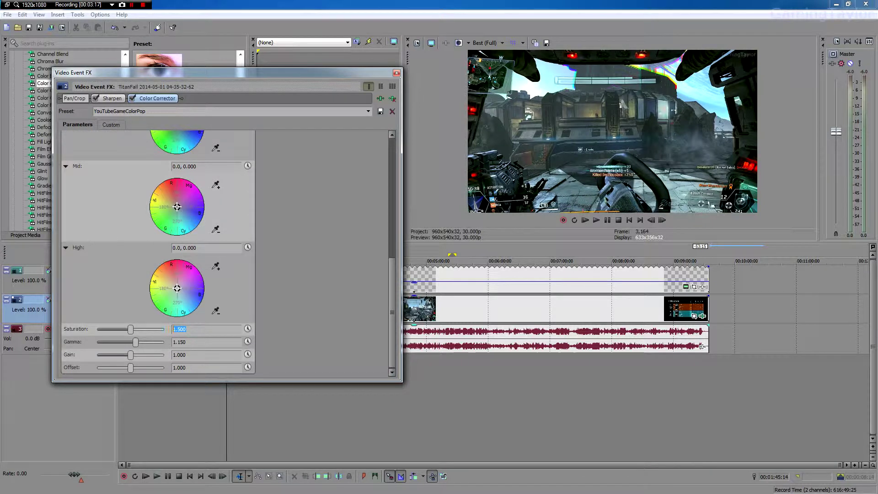
pyautogui.click(202, 342)
pyautogui.click(198, 327)
pyautogui.doubleClick(190, 329)
pyautogui.click(132, 98)
pyautogui.click(132, 98)
pyautogui.click(131, 99)
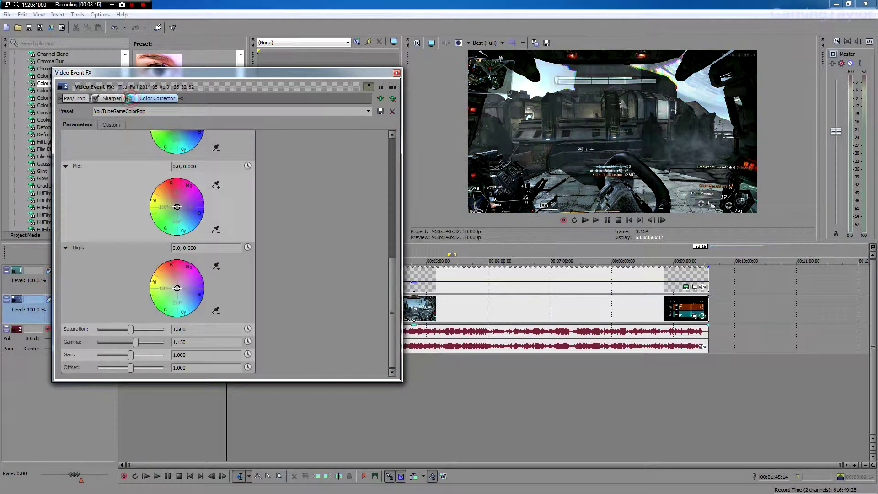
pyautogui.click(131, 99)
pyautogui.click(130, 99)
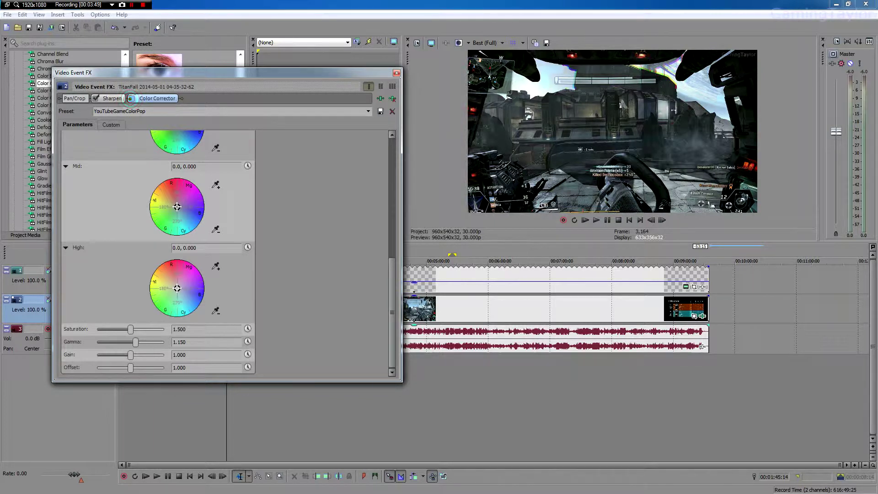
pyautogui.click(131, 98)
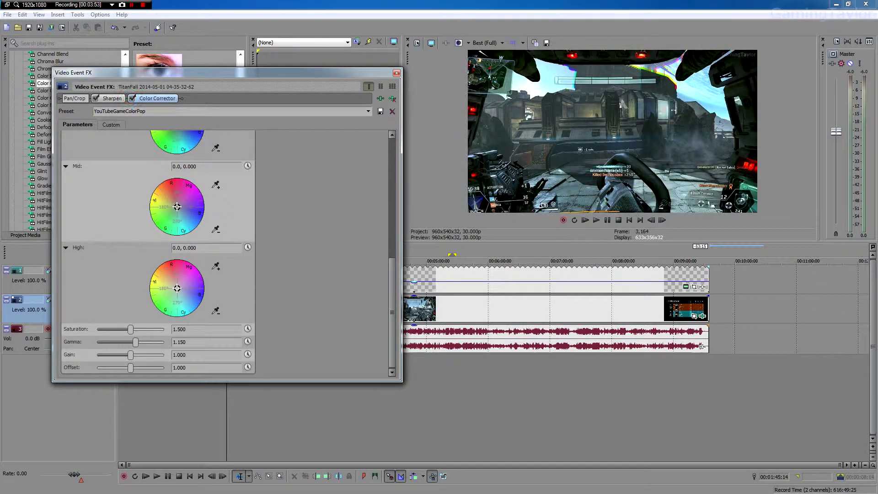
pyautogui.click(396, 73)
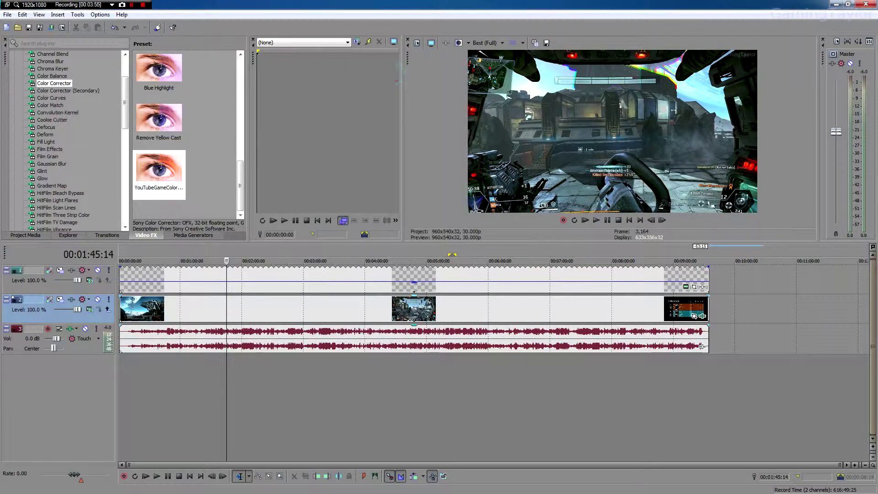
# Start rendering the project to a file and turn off the favorites-only filter so all output formats are listed
pyautogui.moveTo(227, 372)
pyautogui.mouseDown()
pyautogui.moveTo(564, 372)
pyautogui.moveTo(225, 372)
pyautogui.moveTo(234, 373)
pyautogui.mouseUp()
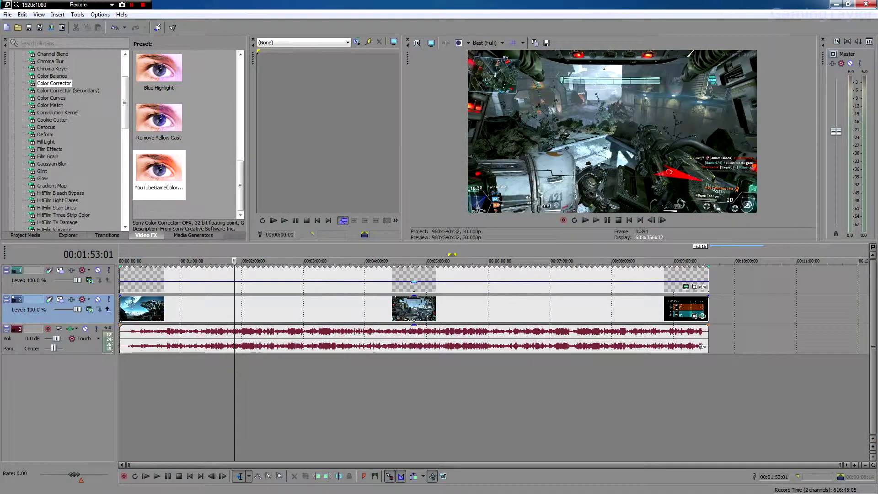
pyautogui.click(8, 14)
pyautogui.click(50, 84)
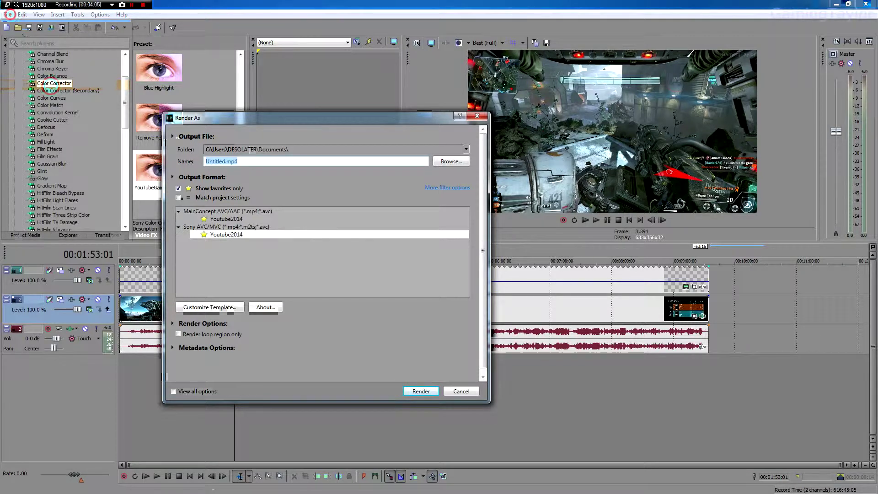
pyautogui.click(178, 188)
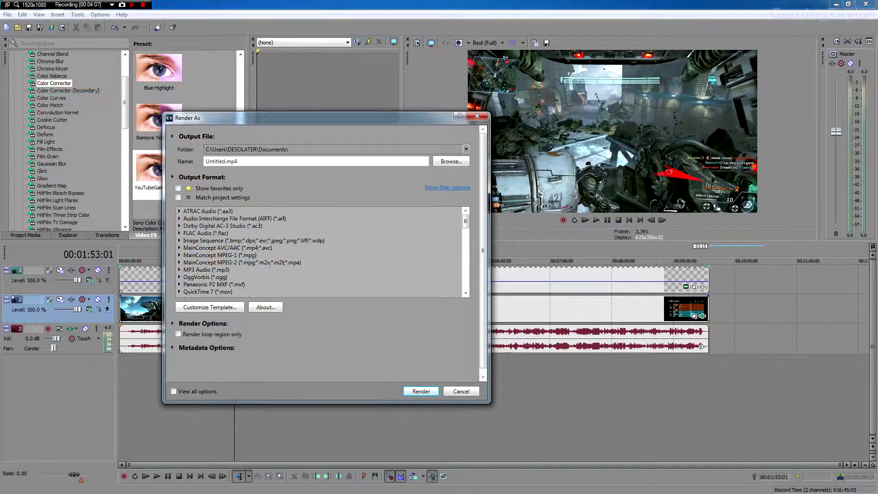
# Choose the Internet 1280x720-30p template of the Sony AVC/MVC format for the render
pyautogui.scroll(-1, 322, 253)
pyautogui.click(210, 249)
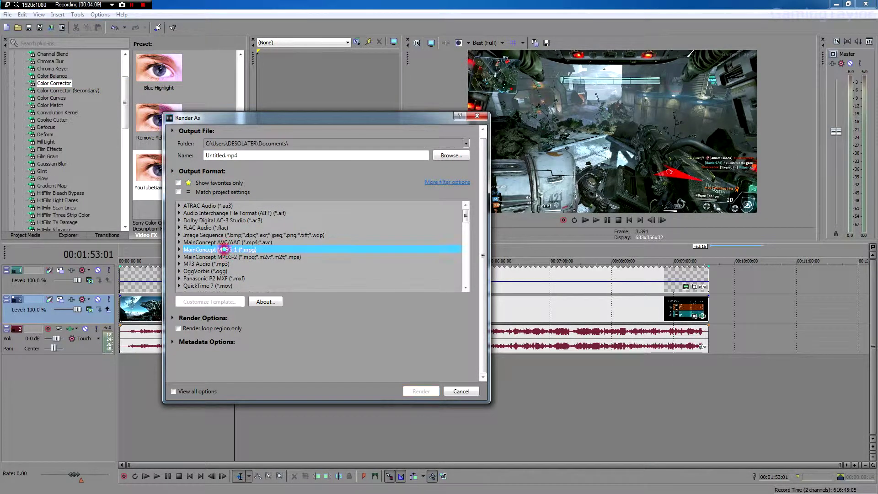
pyautogui.scroll(-2, 185, 249)
pyautogui.click(178, 248)
pyautogui.click(223, 249)
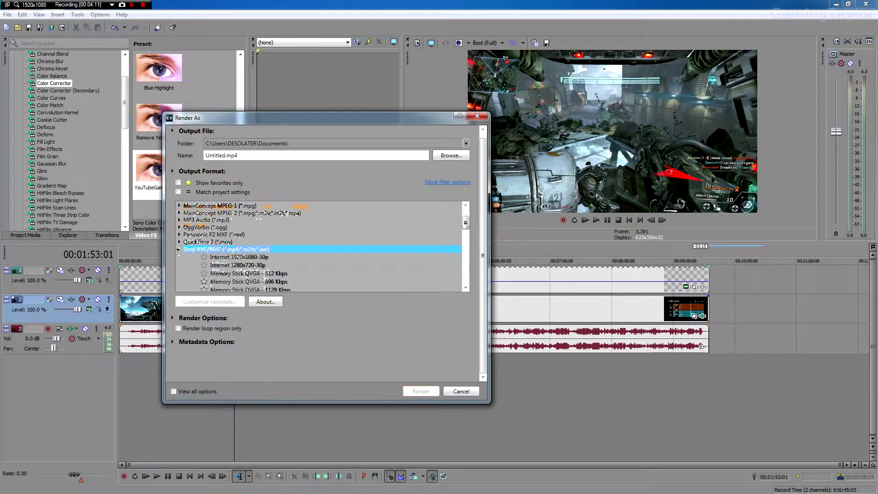
pyautogui.scroll(-1, 204, 249)
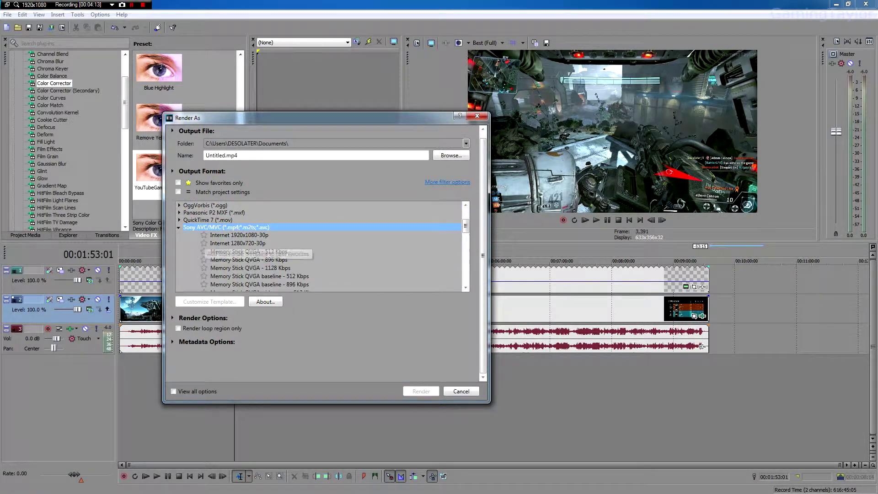
pyautogui.scroll(-1, 204, 247)
pyautogui.click(222, 221)
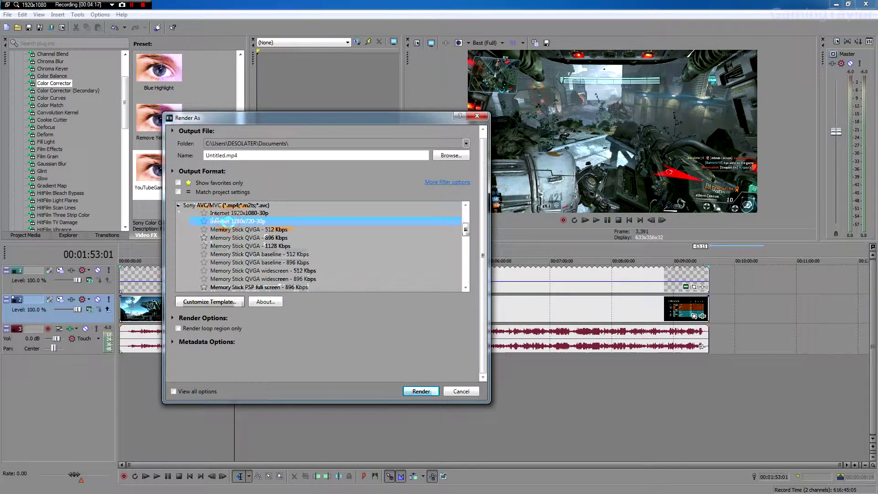
# Customize the render template by setting its encode mode to Render using GPU if available
pyautogui.click(209, 302)
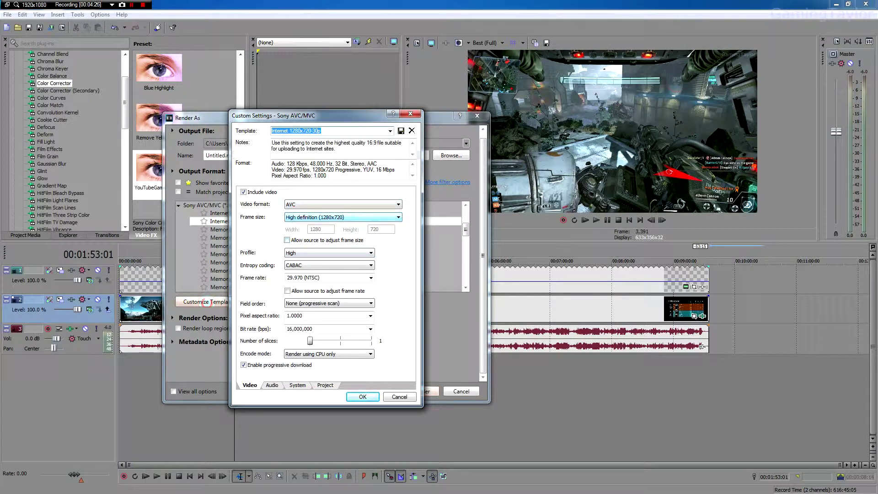
pyautogui.click(238, 353)
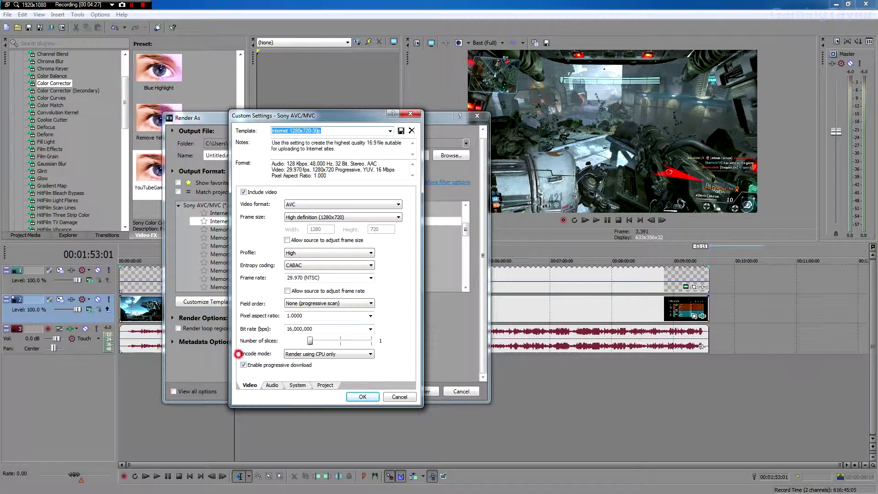
pyautogui.click(328, 354)
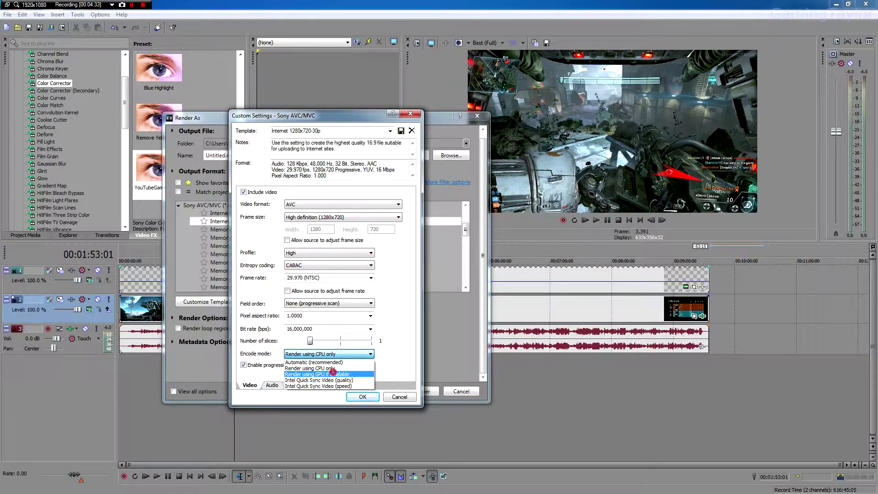
pyautogui.click(333, 372)
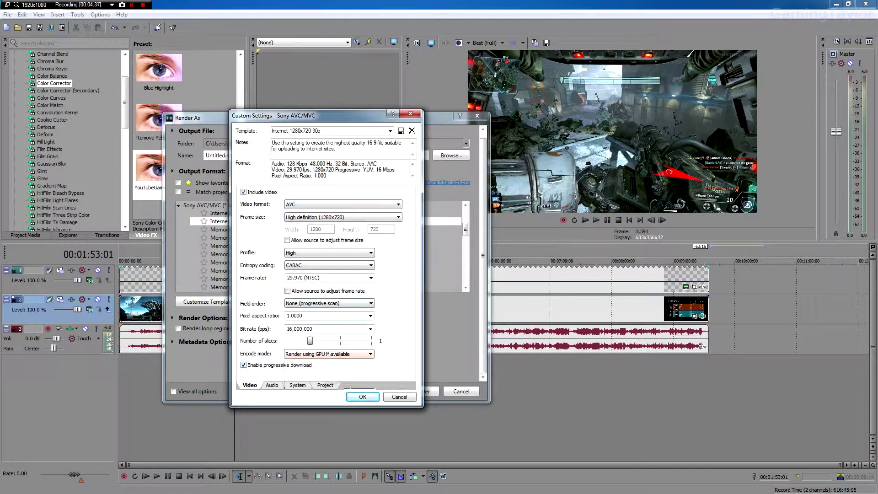
pyautogui.click(366, 396)
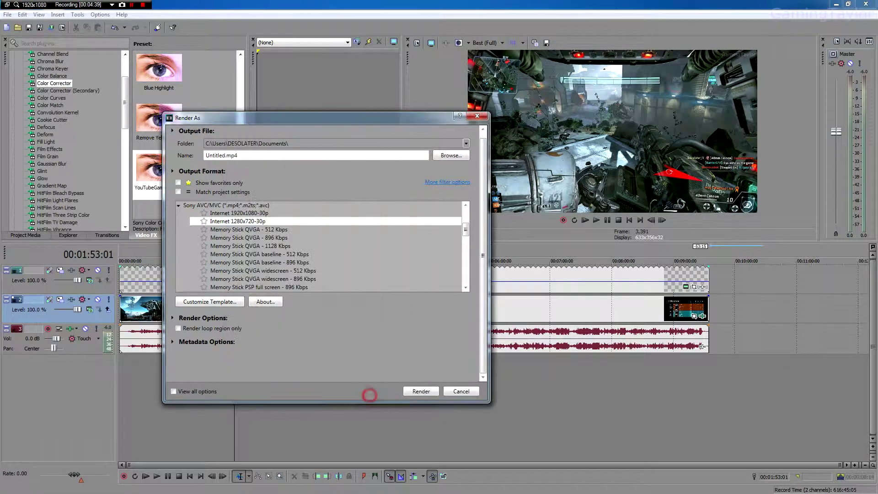
# Name the render output file Titanfall Attrition
pyautogui.doubleClick(244, 156)
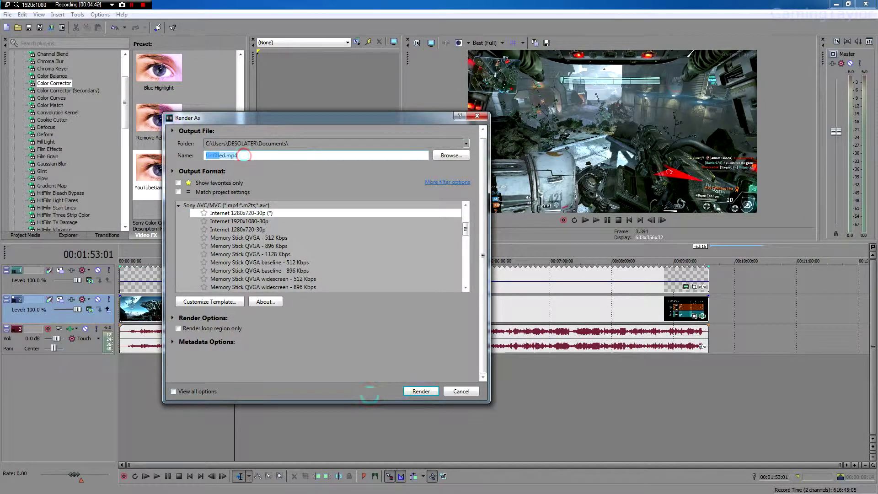
pyautogui.write('Titanfall Attr')
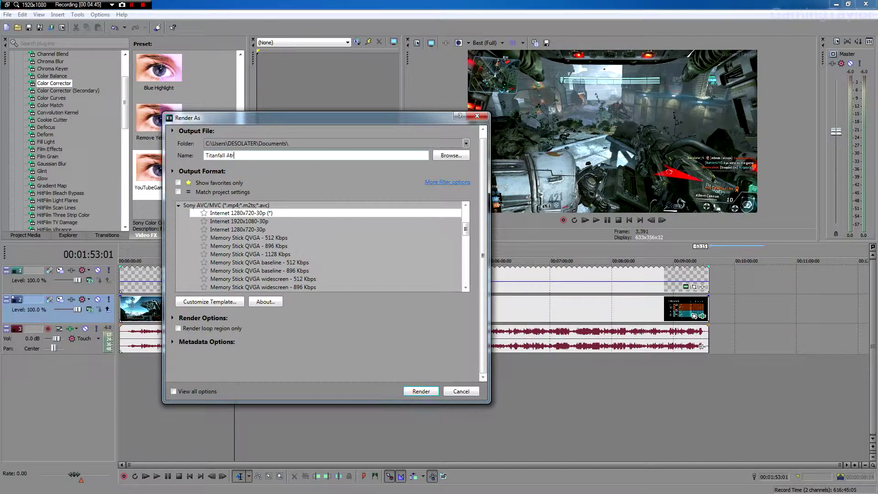
pyautogui.write('ition')
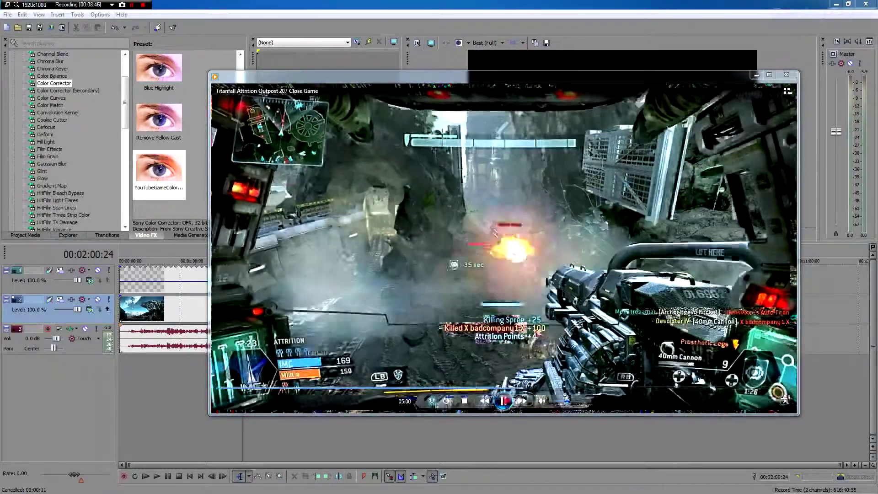
# Pause the rendered video in the media player and switch to Freemake Video Converter, placing its window over the player
pyautogui.hotkey('ctrl', 'p')
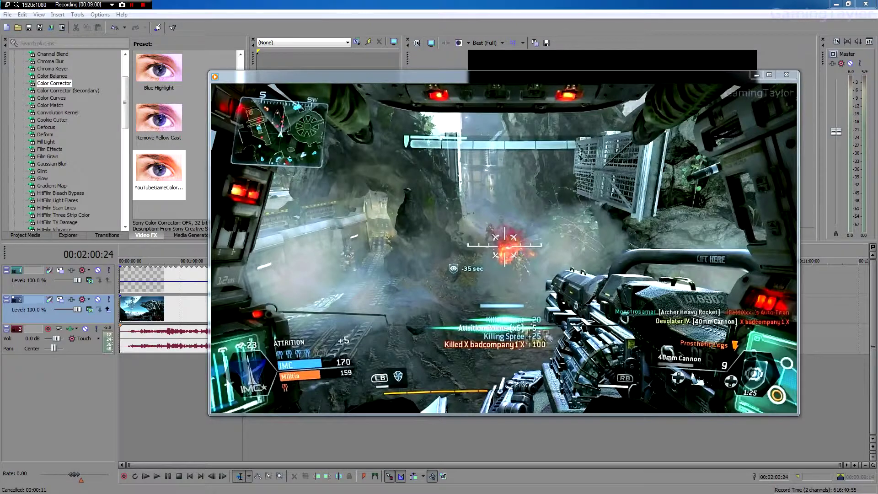
pyautogui.moveTo(877, 163); pyautogui.dragTo(473, 113)
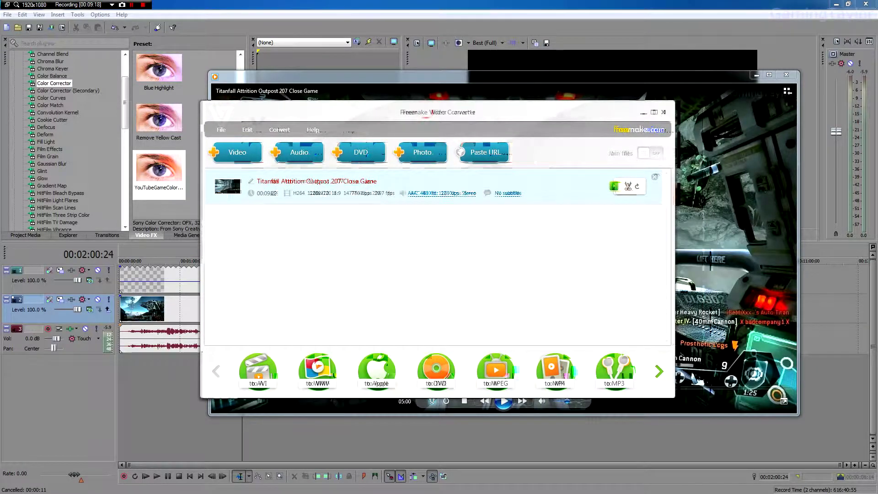
pyautogui.moveTo(499, 117); pyautogui.dragTo(516, 112)
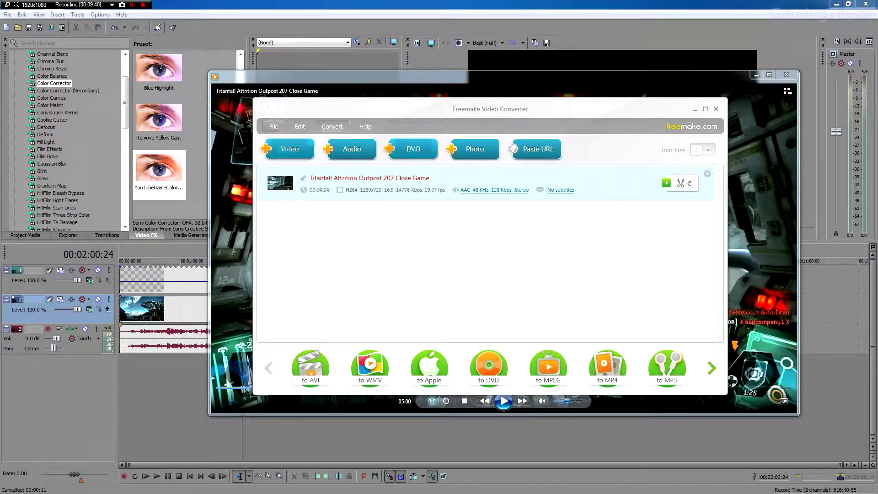
# Convert the Titanfall Attrition Outpost 207 Close Game video to MP4 with the Same as source preset, saving it to the Desktop
pyautogui.click(289, 149)
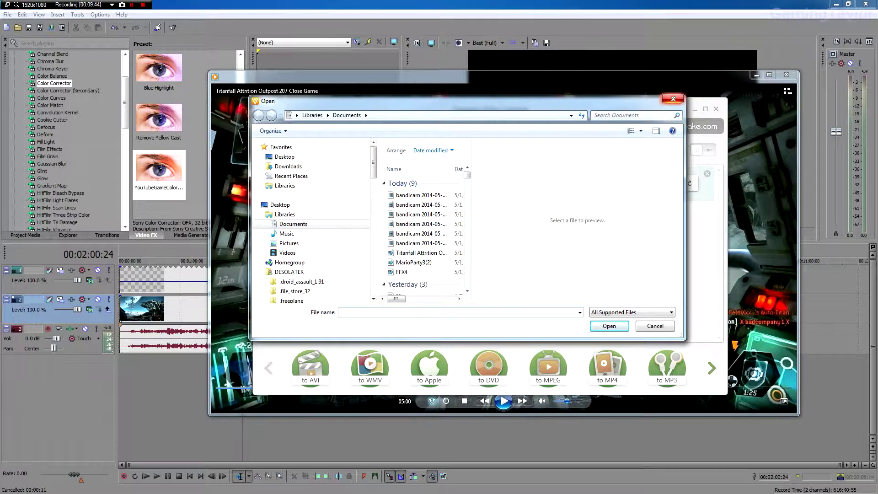
pyautogui.click(673, 99)
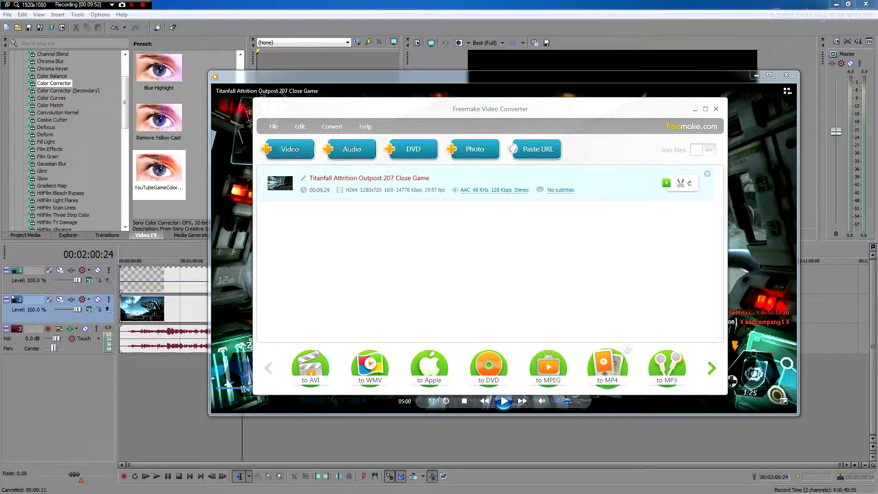
pyautogui.click(608, 367)
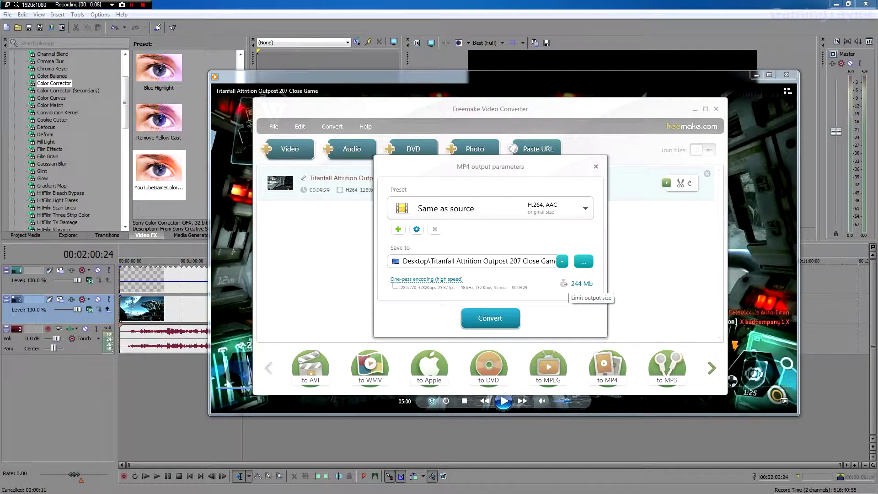
pyautogui.click(503, 317)
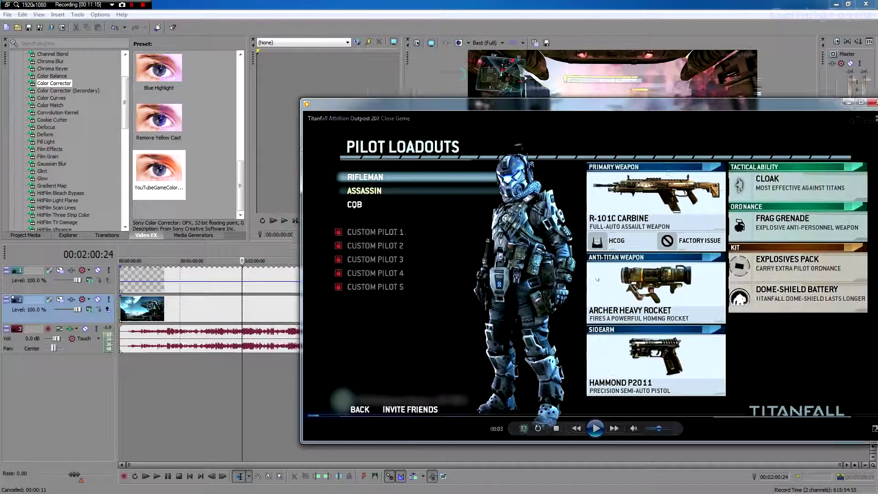
# Play the Titanfall video in the media player, skip ahead to about 06:40 and pause to check the picture quality
pyautogui.moveTo(596, 276); pyautogui.dragTo(503, 253)
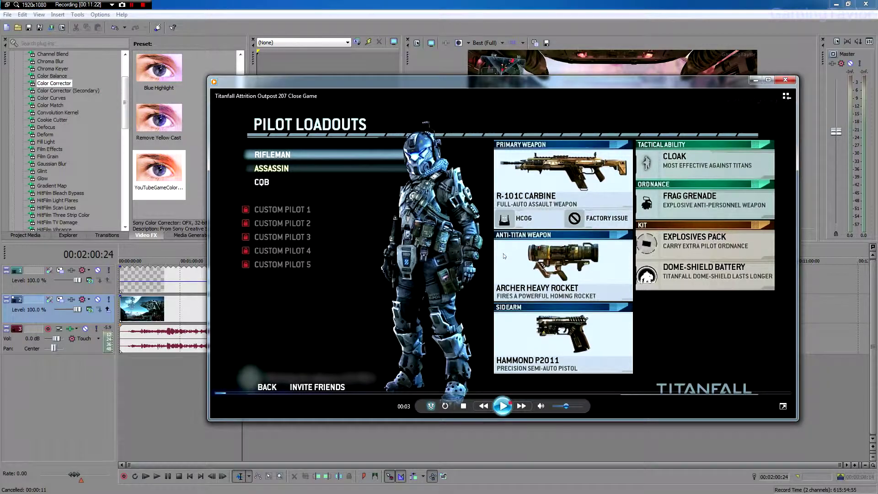
pyautogui.press('space')
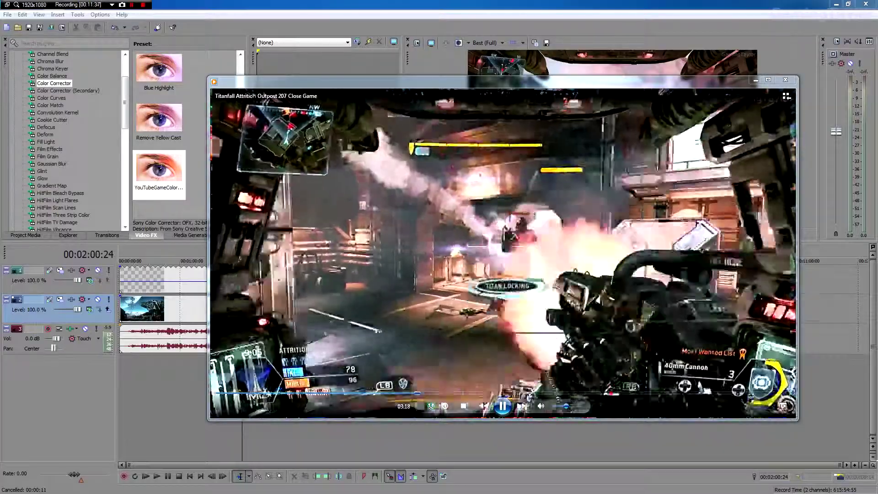
pyautogui.click(612, 392)
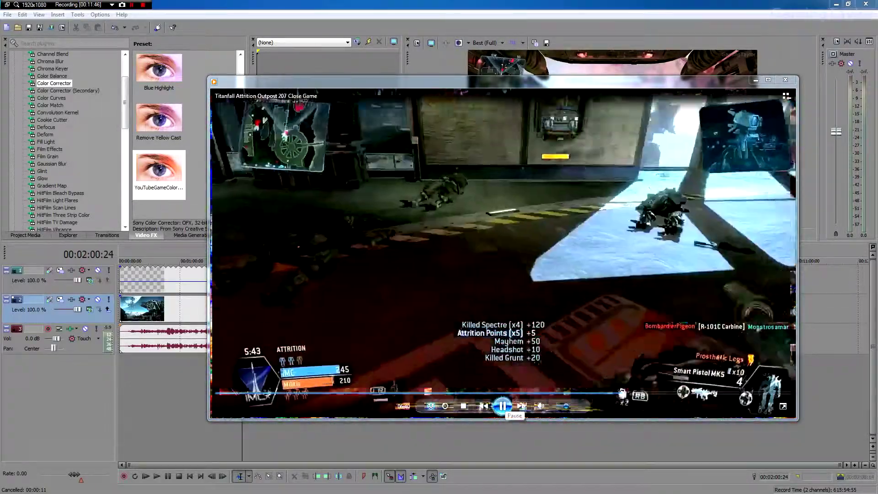
pyautogui.click(502, 405)
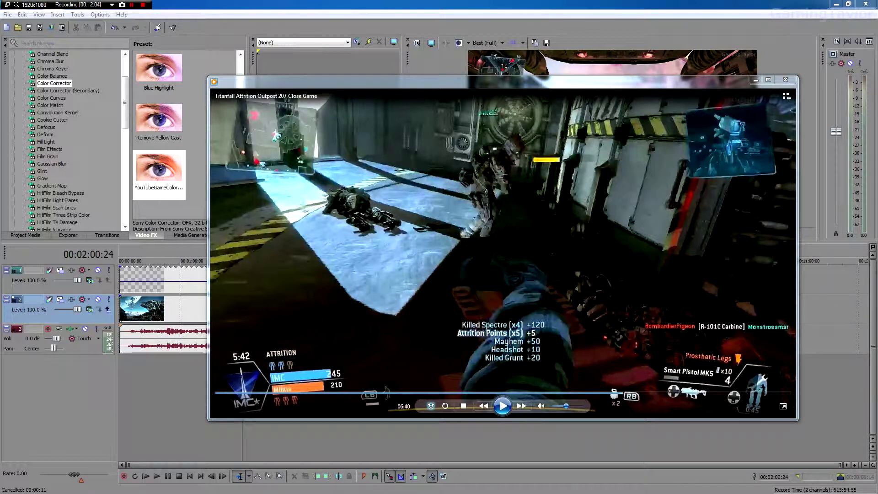
# Minimize the media player and Freemake Video Converter windows and return to the Vegas project
pyautogui.moveTo(502, 81); pyautogui.dragTo(485, 78)
pyautogui.hotkey('alt', 'Tab')
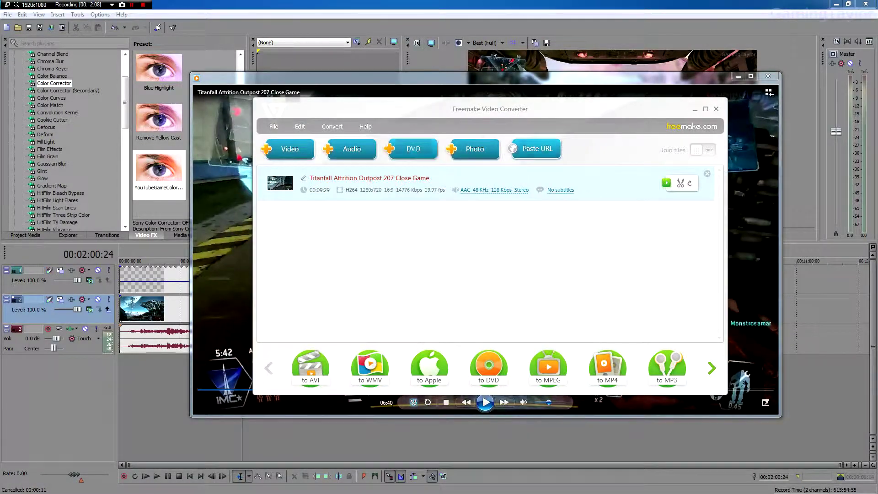
pyautogui.moveTo(554, 111); pyautogui.dragTo(648, 241)
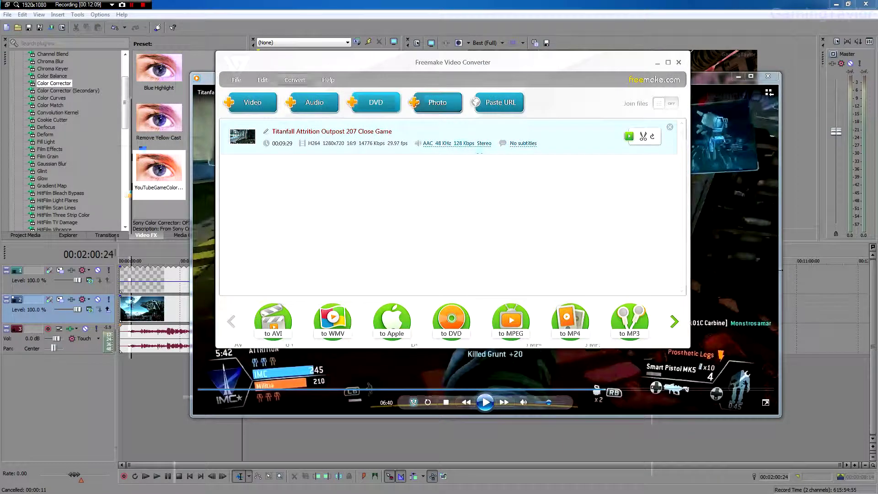
pyautogui.moveTo(537, 60); pyautogui.dragTo(603, 159)
pyautogui.moveTo(584, 77); pyautogui.dragTo(554, 131)
pyautogui.click(709, 129)
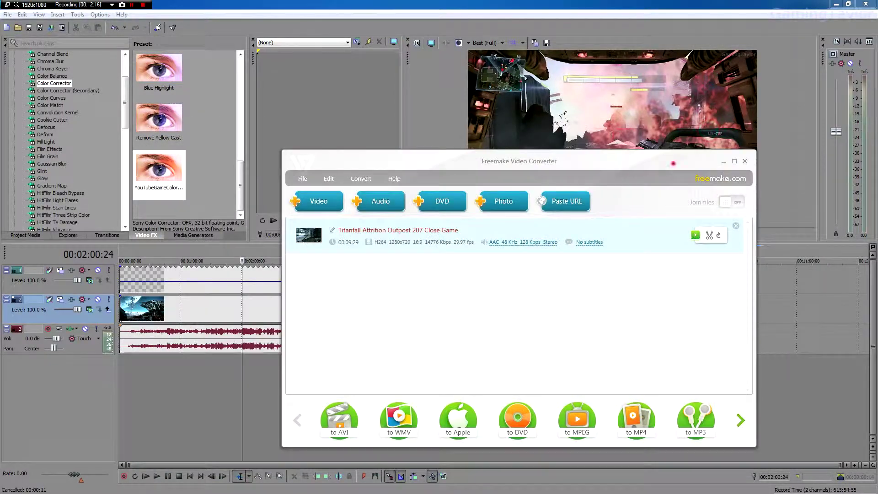
pyautogui.moveTo(673, 162); pyautogui.dragTo(480, 115)
pyautogui.click(528, 114)
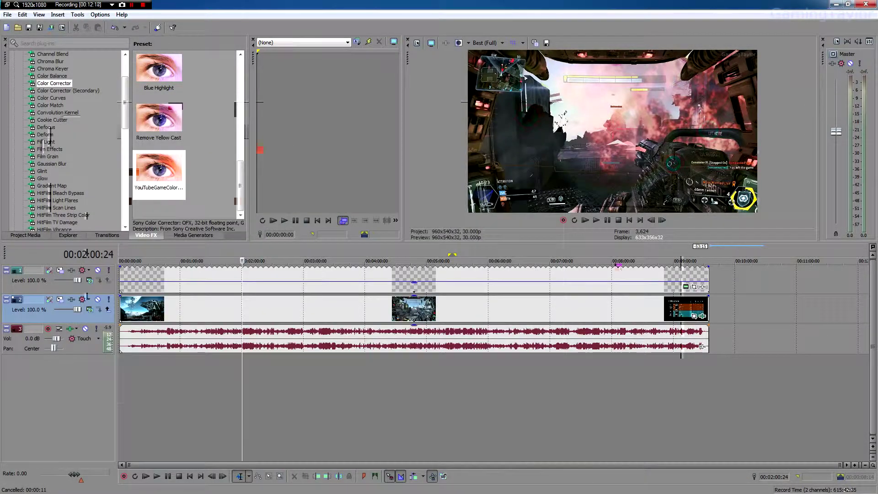